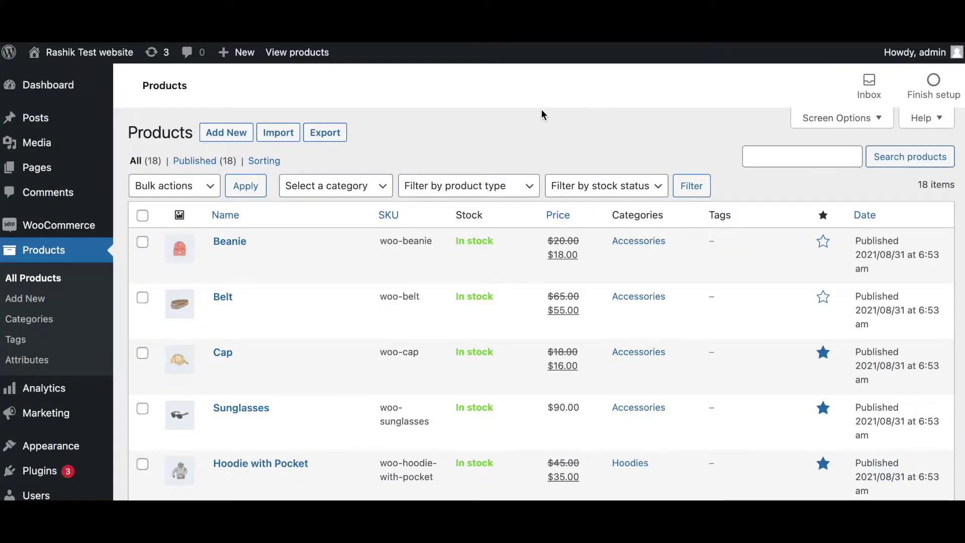
{"action": "scroll", "coordinate": [252, 344], "scroll_direction": "down", "scroll_amount": 2}
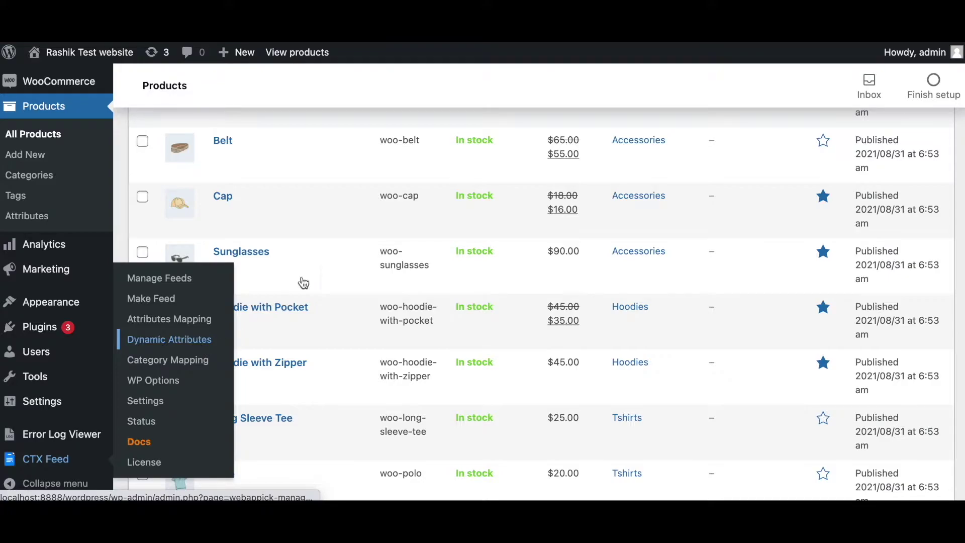
{"action": "scroll", "coordinate": [498, 226], "scroll_direction": "up", "scroll_amount": 3}
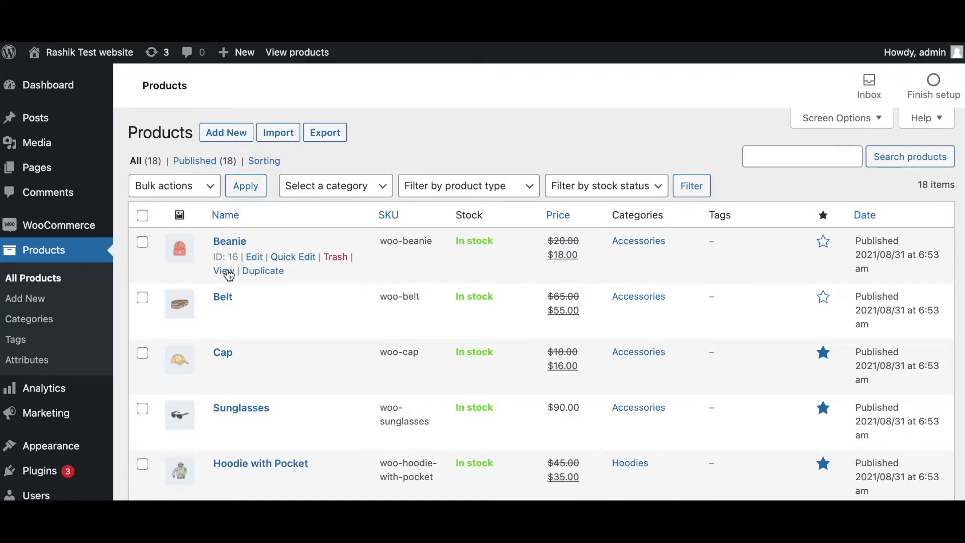
Check Beanie has no short description, then open the Cap product from the product list.
{"action": "mouse_move", "coordinate": [310, 241]}
{"action": "left_click", "coordinate": [231, 242]}
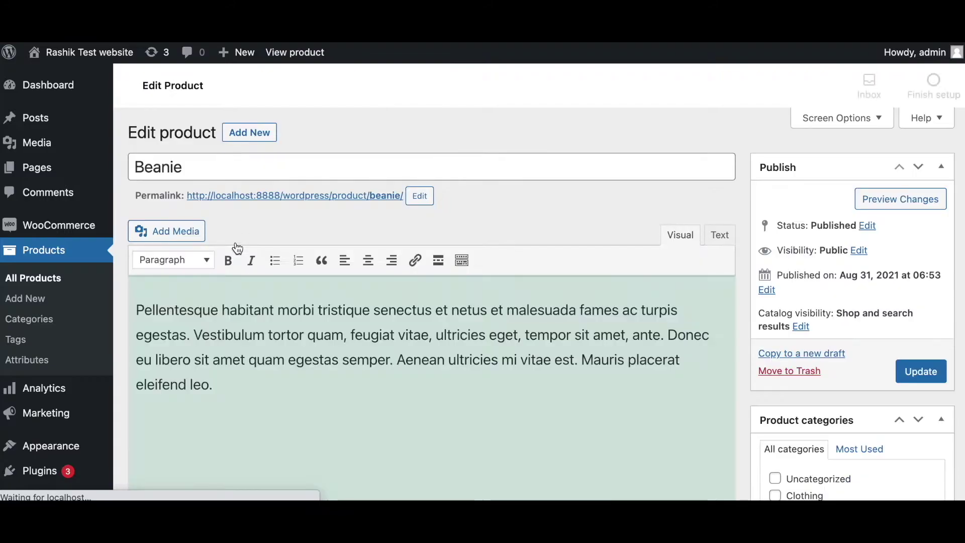
{"action": "scroll", "coordinate": [284, 433], "scroll_direction": "down", "scroll_amount": 2}
{"action": "scroll", "coordinate": [284, 433], "scroll_direction": "up", "scroll_amount": 2}
{"action": "scroll", "coordinate": [284, 433], "scroll_direction": "down", "scroll_amount": 8}
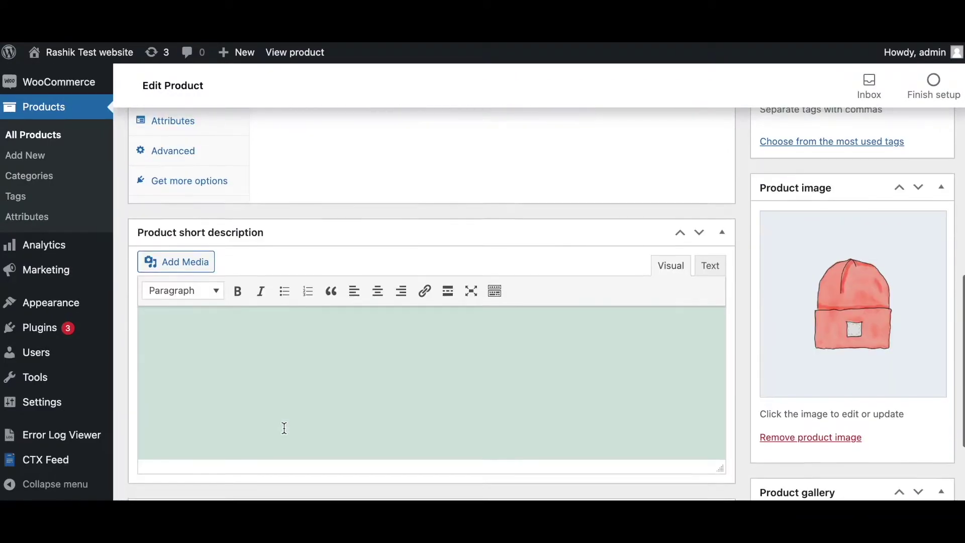
{"action": "scroll", "coordinate": [283, 428], "scroll_direction": "up", "scroll_amount": 2}
{"action": "scroll", "coordinate": [283, 428], "scroll_direction": "down", "scroll_amount": 1}
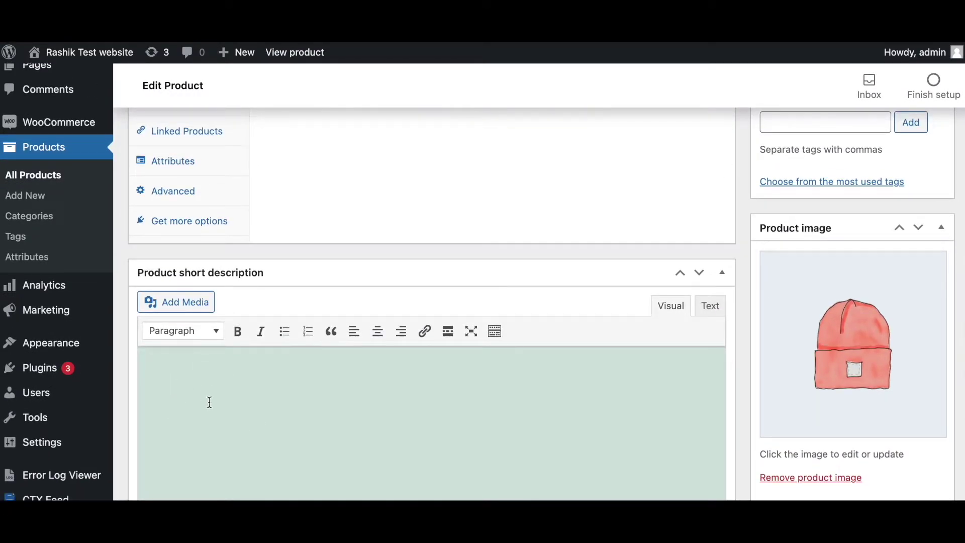
{"action": "scroll", "coordinate": [262, 388], "scroll_direction": "up", "scroll_amount": 3}
{"action": "scroll", "coordinate": [262, 388], "scroll_direction": "up", "scroll_amount": 5}
{"action": "scroll", "coordinate": [262, 388], "scroll_direction": "down", "scroll_amount": 1}
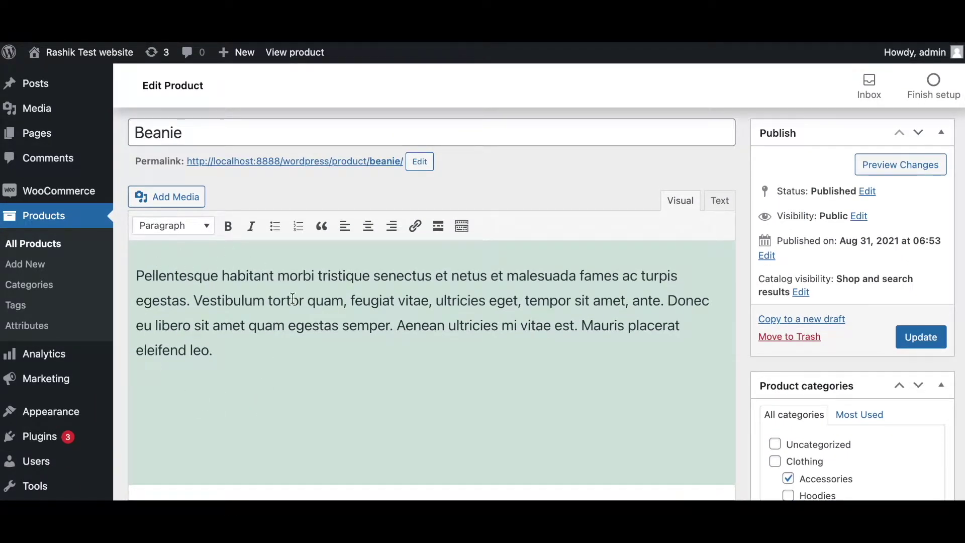
{"action": "left_click", "coordinate": [73, 217]}
{"action": "left_click", "coordinate": [222, 350]}
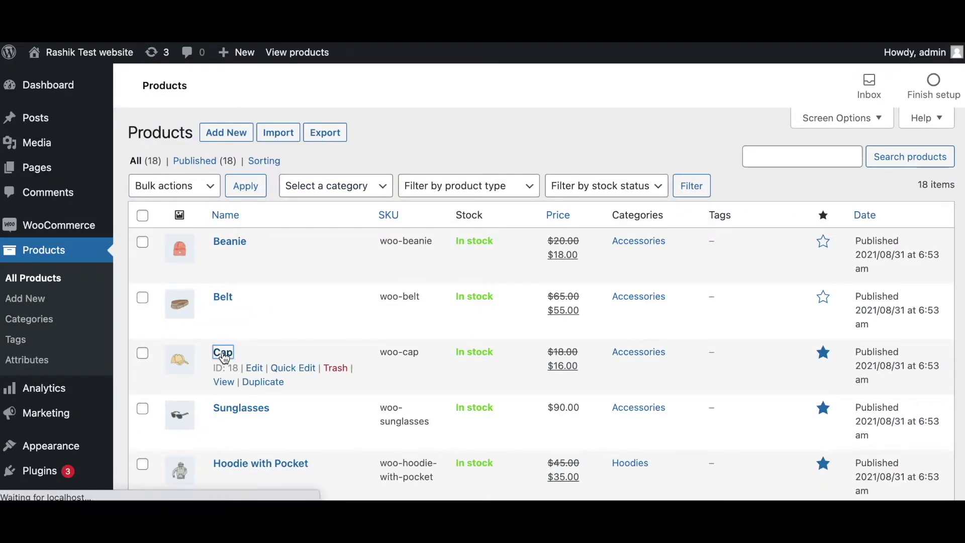
{"action": "scroll", "coordinate": [304, 400], "scroll_direction": "down", "scroll_amount": 5}
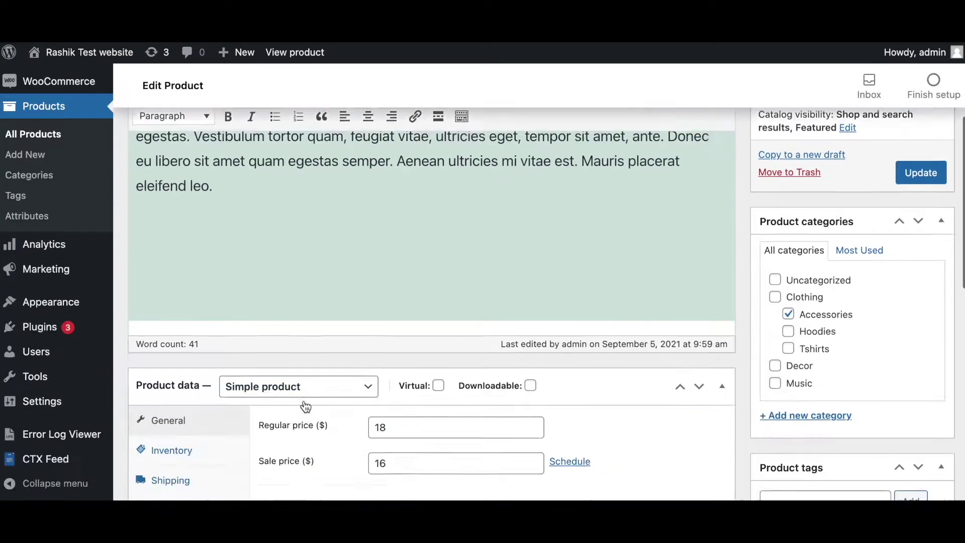
{"action": "scroll", "coordinate": [304, 400], "scroll_direction": "down", "scroll_amount": 8}
{"action": "scroll", "coordinate": [304, 401], "scroll_direction": "down", "scroll_amount": 2}
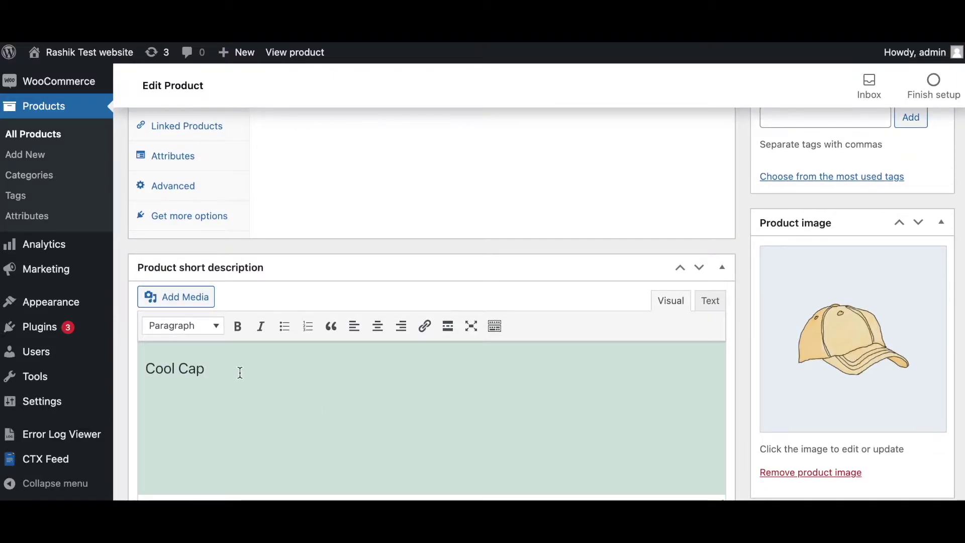
Highlight Cap's short description text 'Cool Cap' to confirm its value.
{"action": "left_click", "coordinate": [266, 394]}
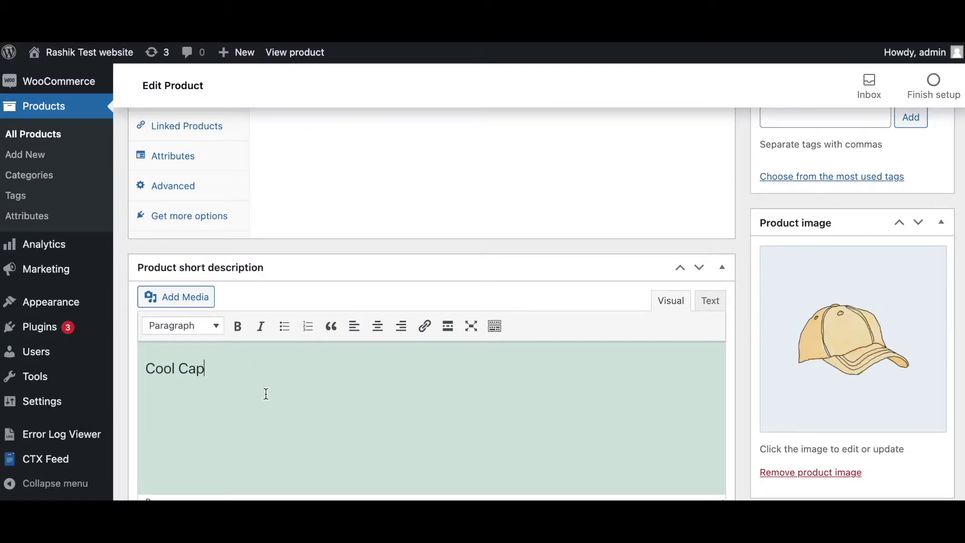
{"action": "left_click_drag", "start_coordinate": [209, 369], "coordinate": [141, 368]}
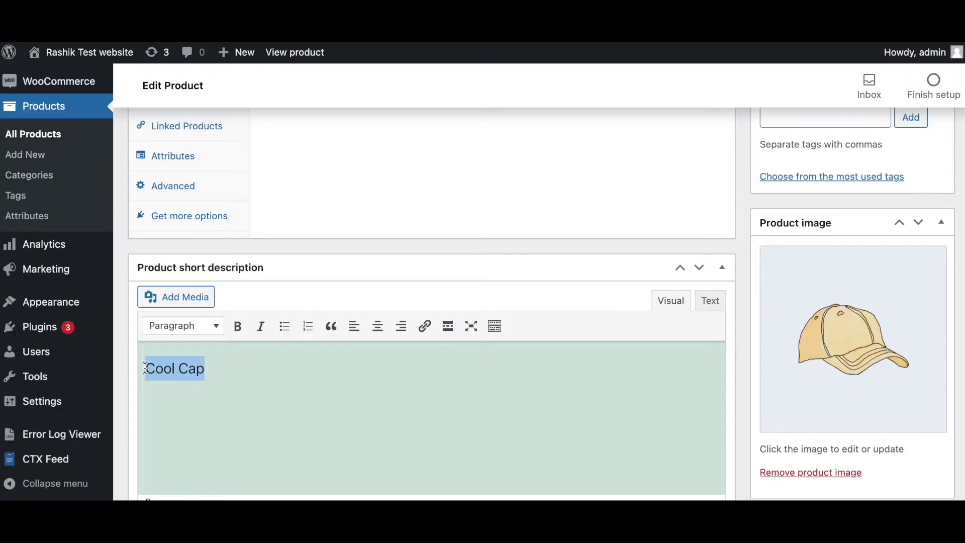
{"action": "left_click", "coordinate": [270, 395]}
{"action": "scroll", "coordinate": [494, 336], "scroll_direction": "up", "scroll_amount": 1}
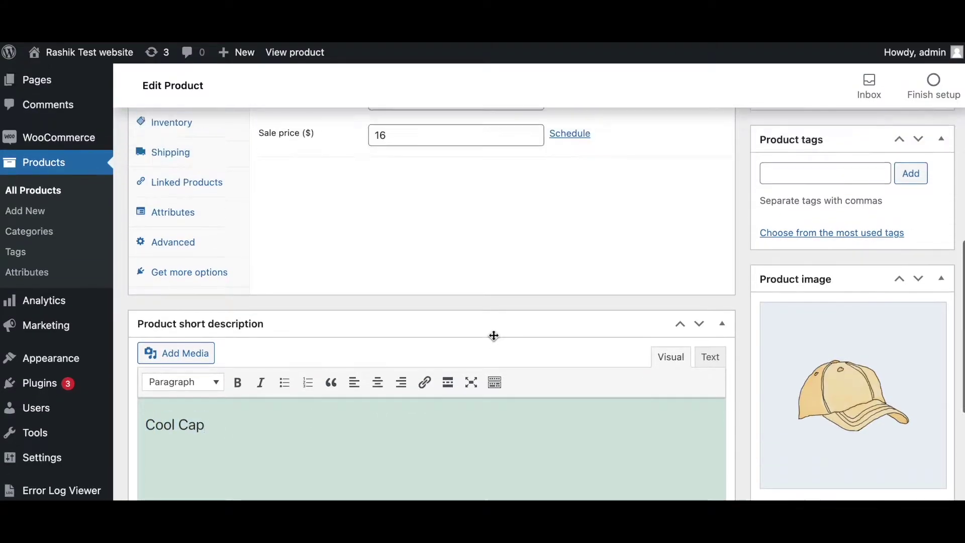
{"action": "scroll", "coordinate": [493, 336], "scroll_direction": "up", "scroll_amount": 3}
{"action": "scroll", "coordinate": [41, 398], "scroll_direction": "down", "scroll_amount": 4}
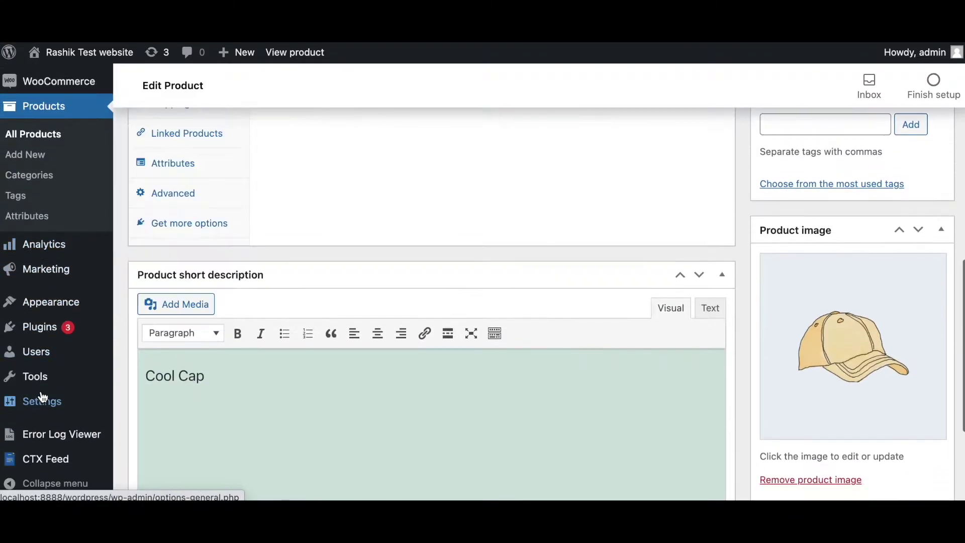
{"action": "scroll", "coordinate": [42, 397], "scroll_direction": "down", "scroll_amount": 1}
{"action": "scroll", "coordinate": [42, 400], "scroll_direction": "down", "scroll_amount": 1}
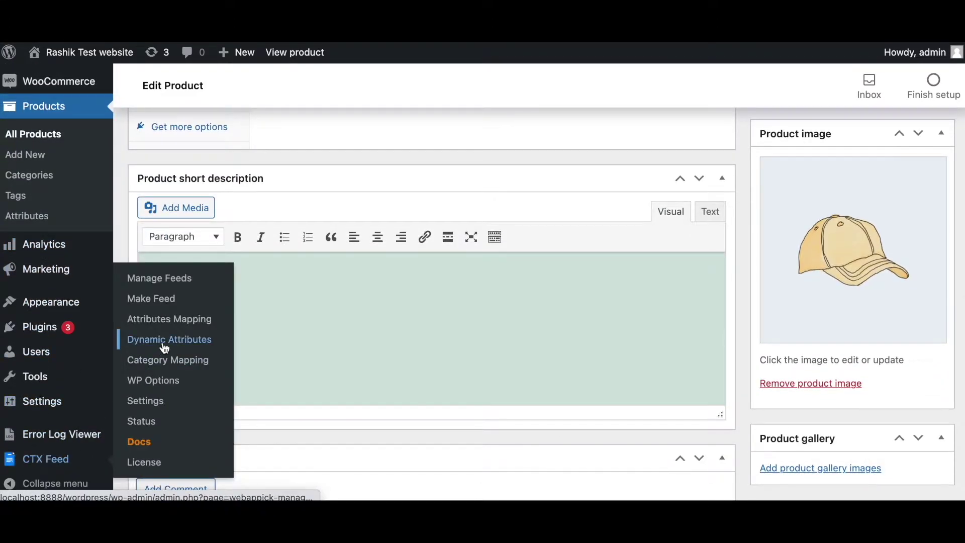
Create a new dynamic attribute named DA_Description with auto-filled code da_description.
{"action": "left_click", "coordinate": [164, 345]}
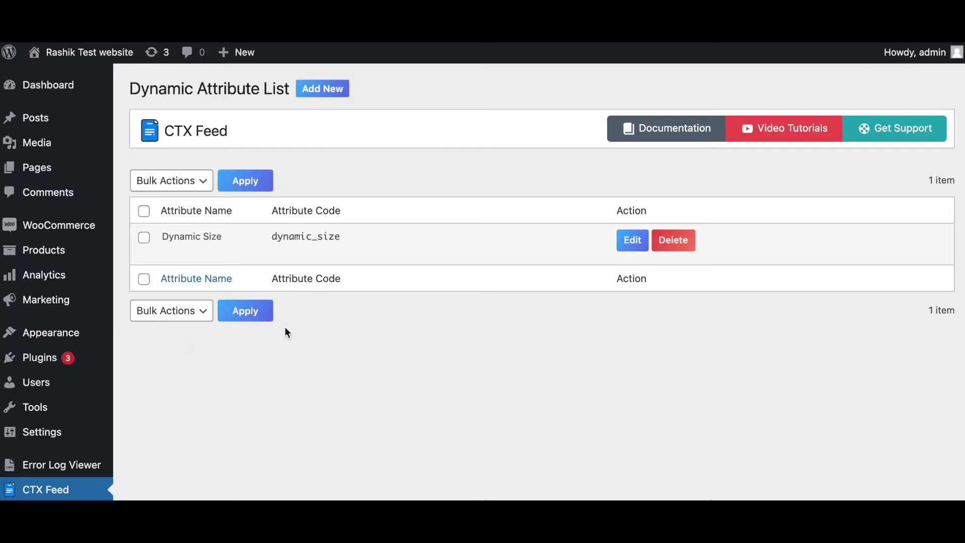
{"action": "left_click", "coordinate": [317, 94]}
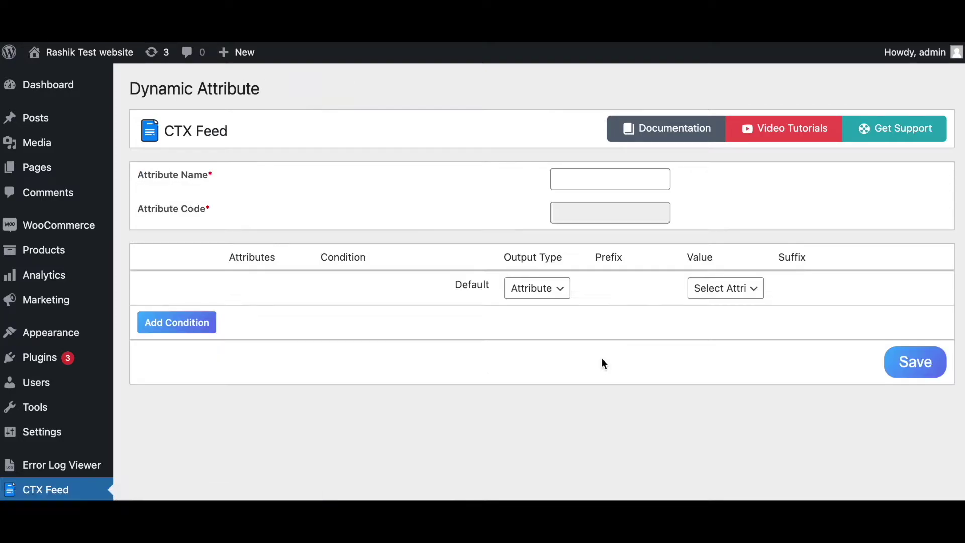
{"action": "left_click", "coordinate": [597, 179]}
{"action": "type", "text": "D"}
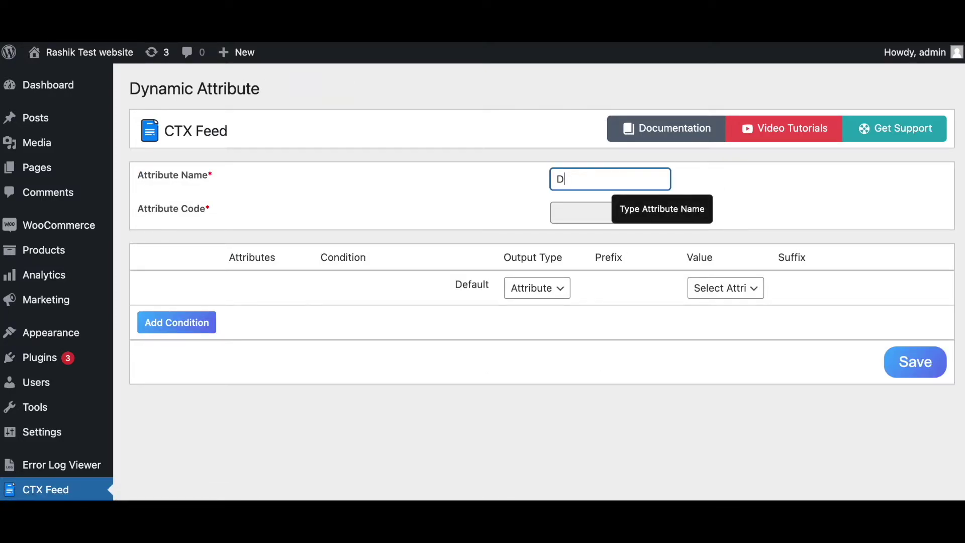
{"action": "type", "text": "A_"}
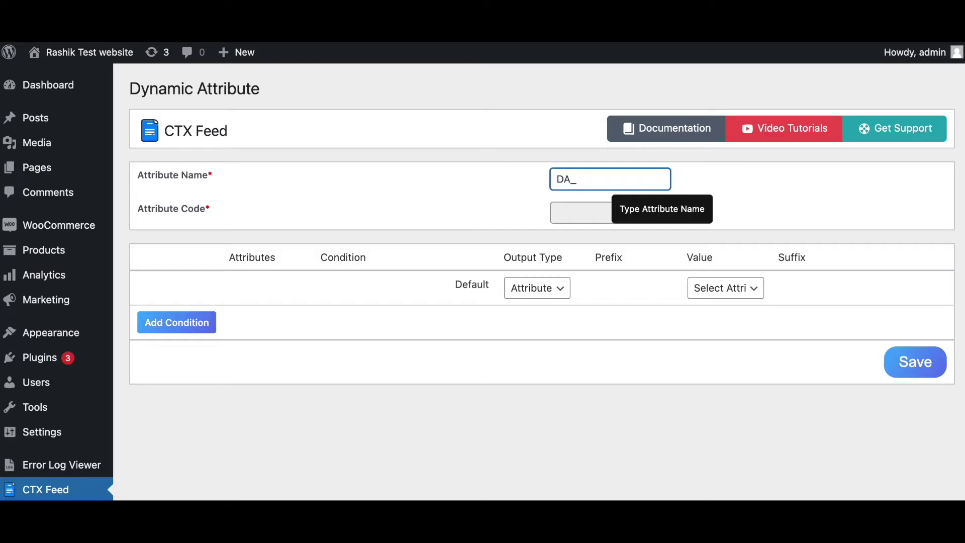
{"action": "type", "text": "Descri"}
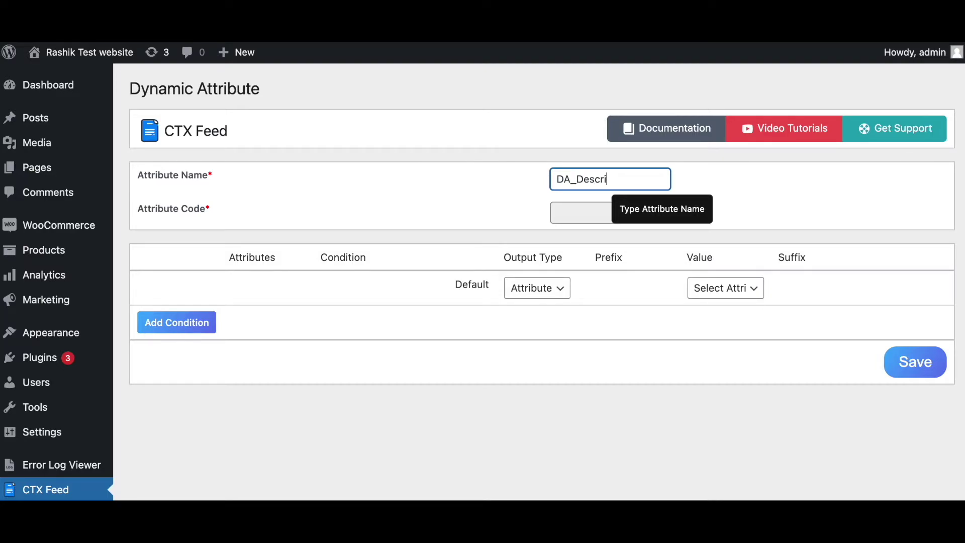
{"action": "type", "text": "ption"}
{"action": "left_click", "coordinate": [750, 189]}
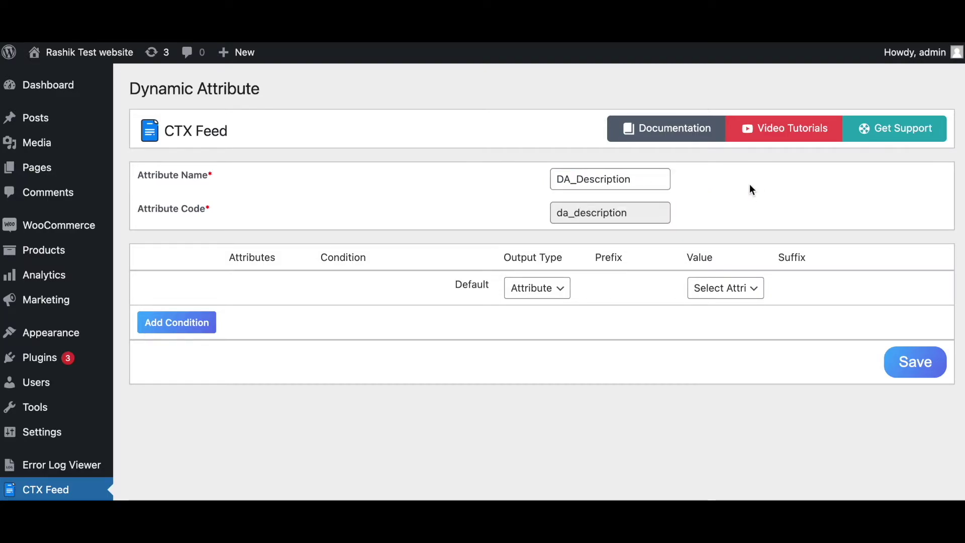
Add condition: Product Short Description equals blank outputs Product Description.
{"action": "left_click", "coordinate": [189, 324]}
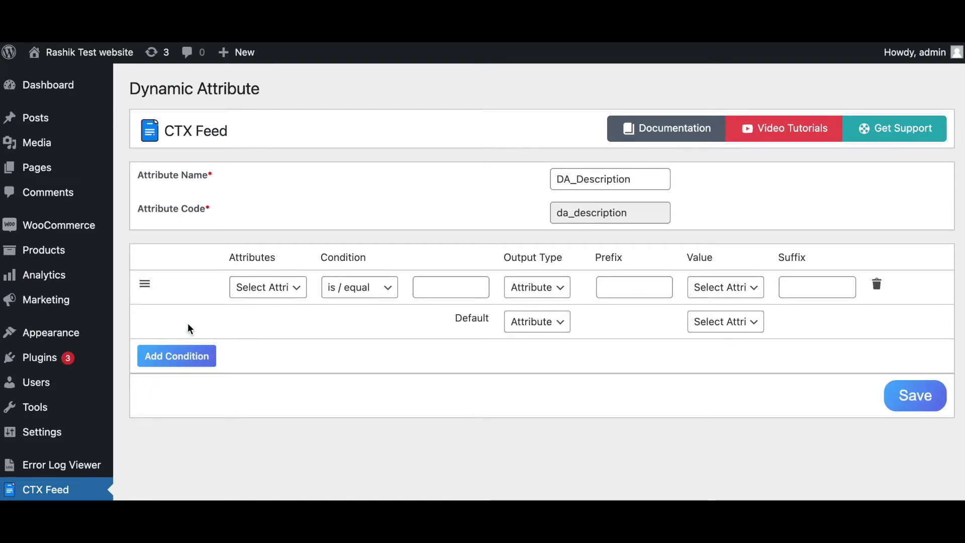
{"action": "left_click", "coordinate": [268, 287]}
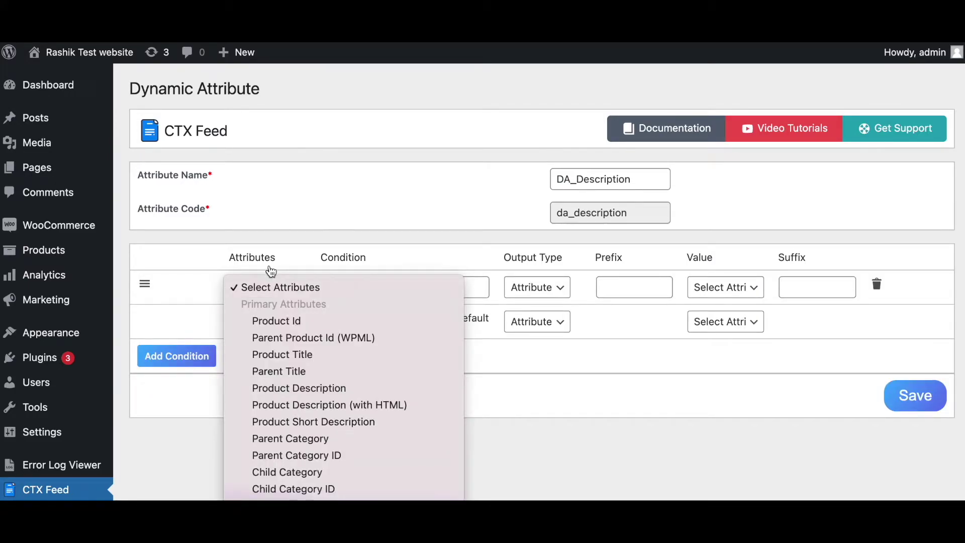
{"action": "left_click", "coordinate": [280, 428]}
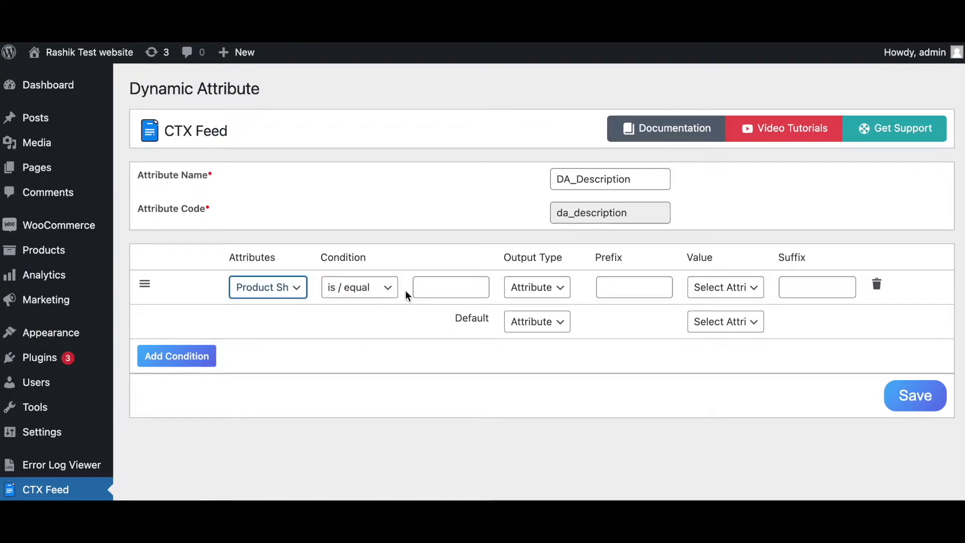
{"action": "left_click", "coordinate": [433, 286]}
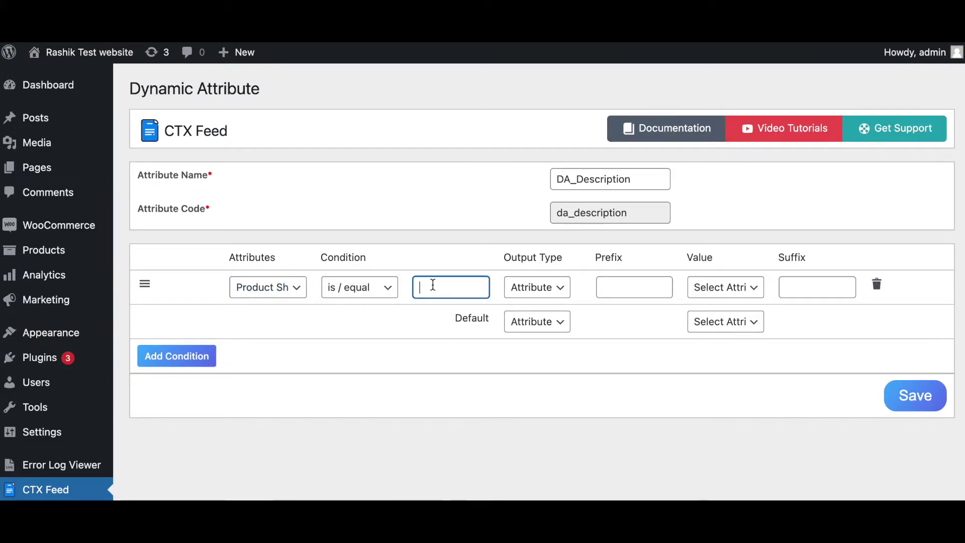
{"action": "left_click", "coordinate": [702, 287]}
{"action": "left_click", "coordinate": [758, 389]}
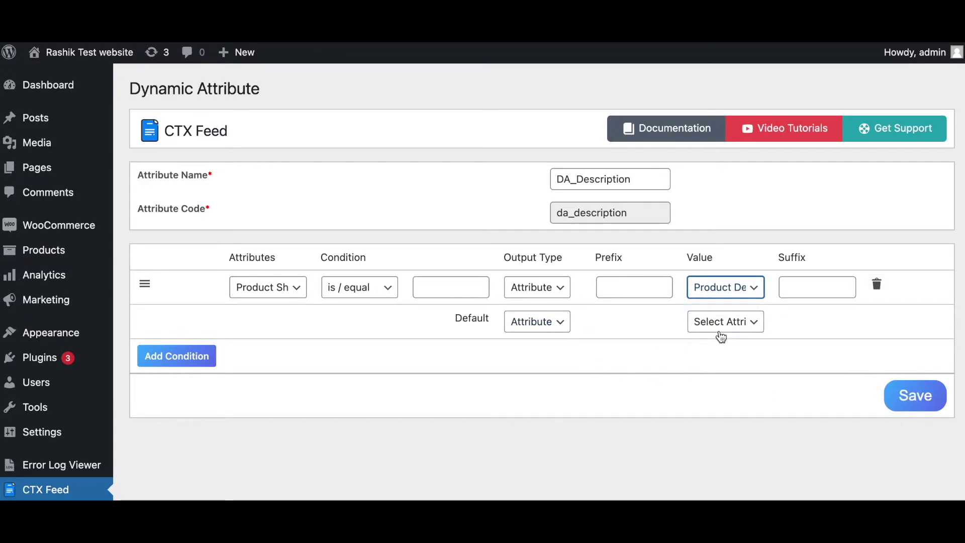
Set the default output to Product Short Description and save DA_Description.
{"action": "left_click", "coordinate": [727, 327]}
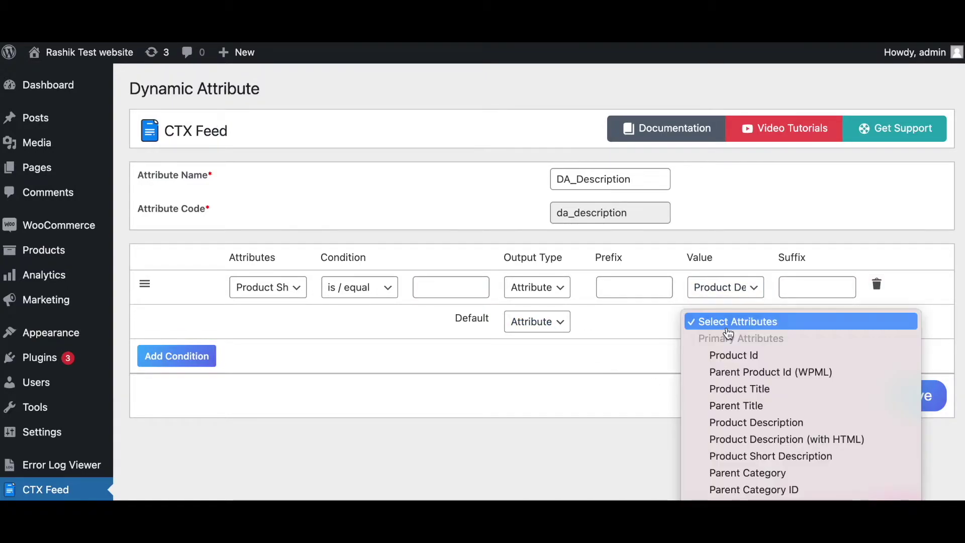
{"action": "left_click", "coordinate": [746, 462]}
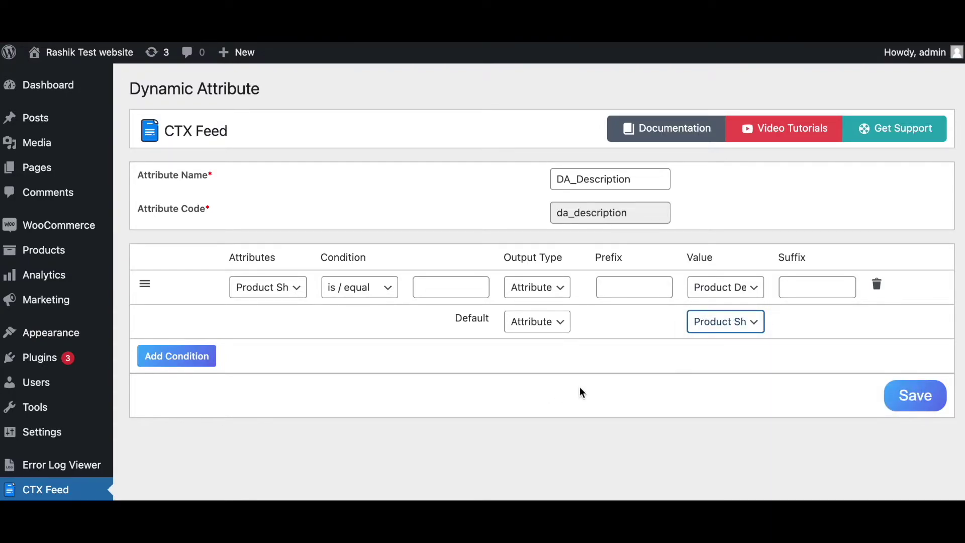
{"action": "left_click", "coordinate": [919, 398]}
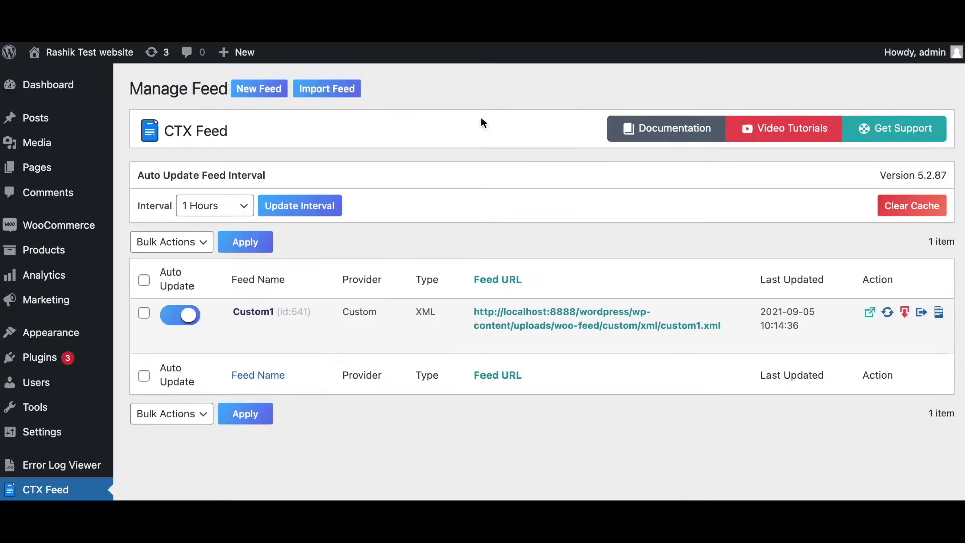
{"action": "mouse_move", "coordinate": [254, 313]}
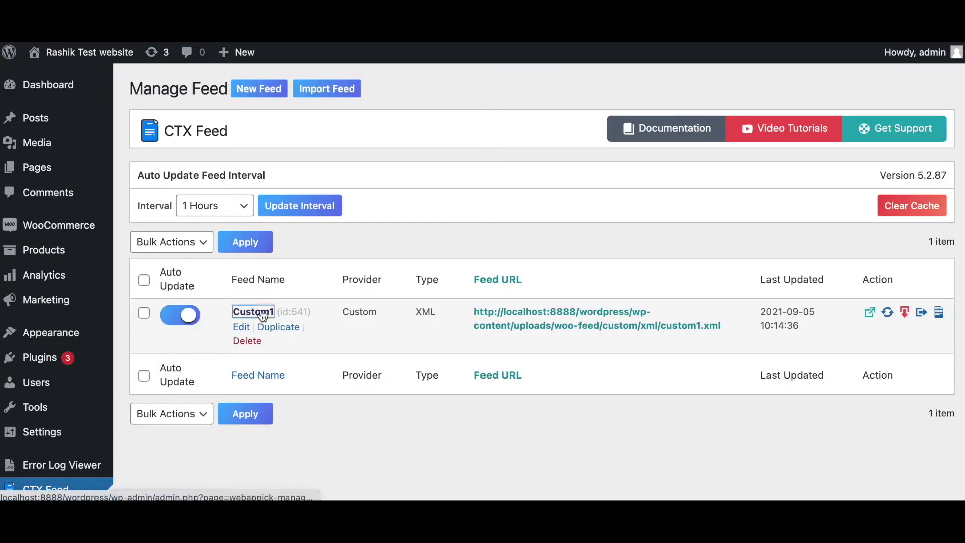
Map Custom1's description field to DA_Description, then update and regenerate the feed.
{"action": "left_click", "coordinate": [258, 312]}
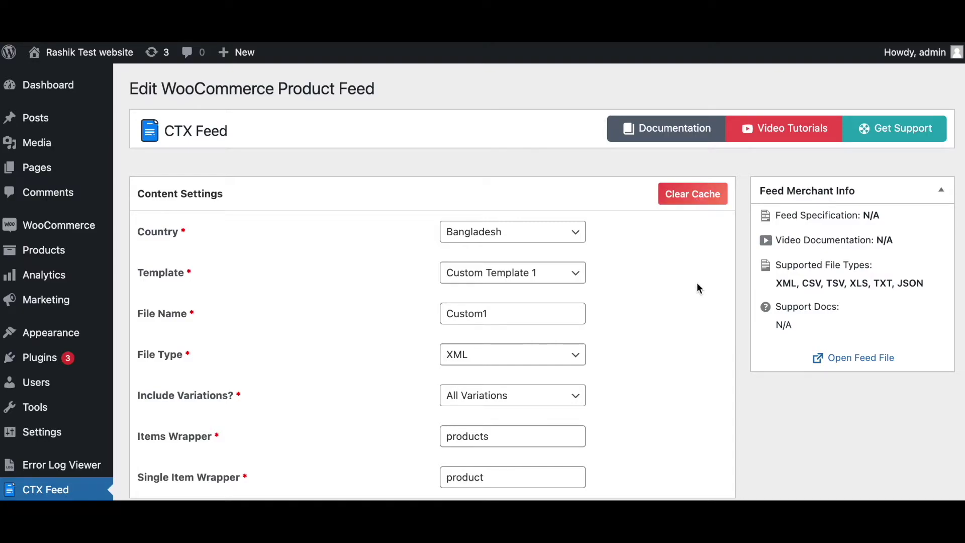
{"action": "scroll", "coordinate": [697, 283], "scroll_direction": "down", "scroll_amount": 5}
{"action": "scroll", "coordinate": [697, 283], "scroll_direction": "down", "scroll_amount": 1}
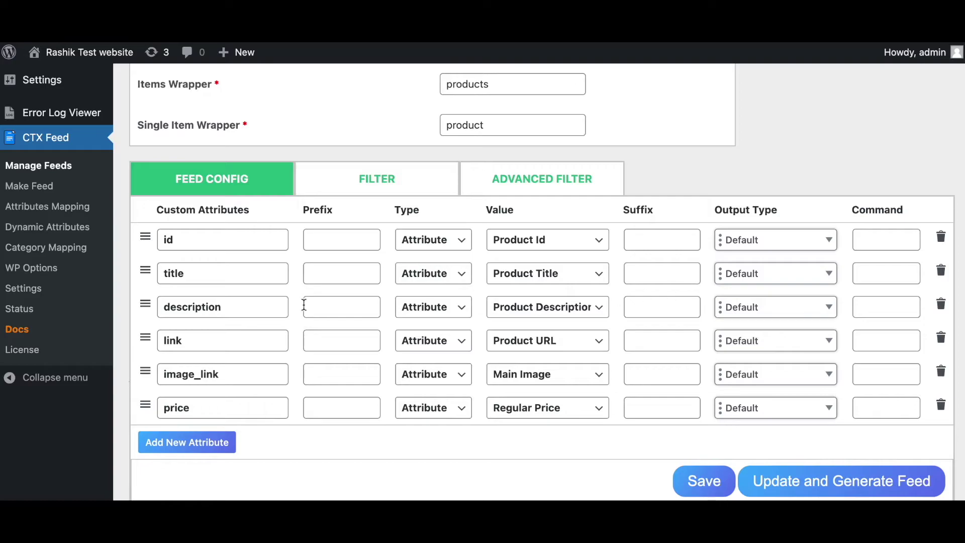
{"action": "left_click", "coordinate": [542, 313]}
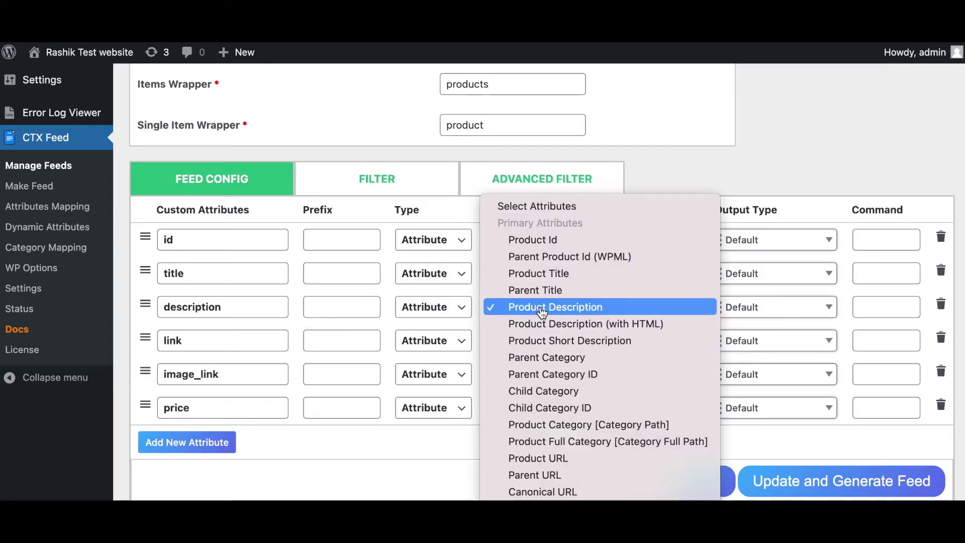
{"action": "scroll", "coordinate": [540, 313], "scroll_direction": "down", "scroll_amount": 3}
{"action": "scroll", "coordinate": [537, 314], "scroll_direction": "down", "scroll_amount": 10}
{"action": "scroll", "coordinate": [532, 316], "scroll_direction": "down", "scroll_amount": 8}
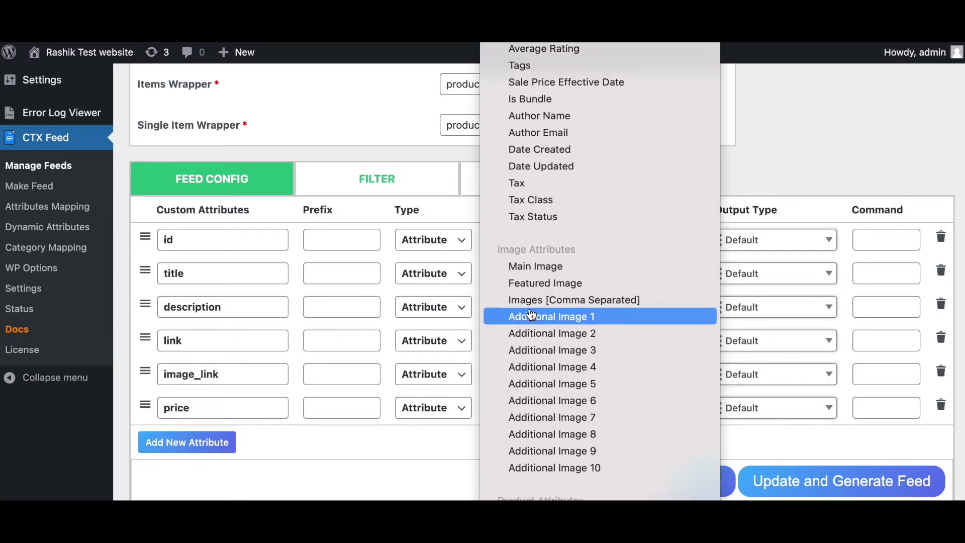
{"action": "scroll", "coordinate": [532, 315], "scroll_direction": "down", "scroll_amount": 5}
{"action": "scroll", "coordinate": [534, 317], "scroll_direction": "down", "scroll_amount": 5}
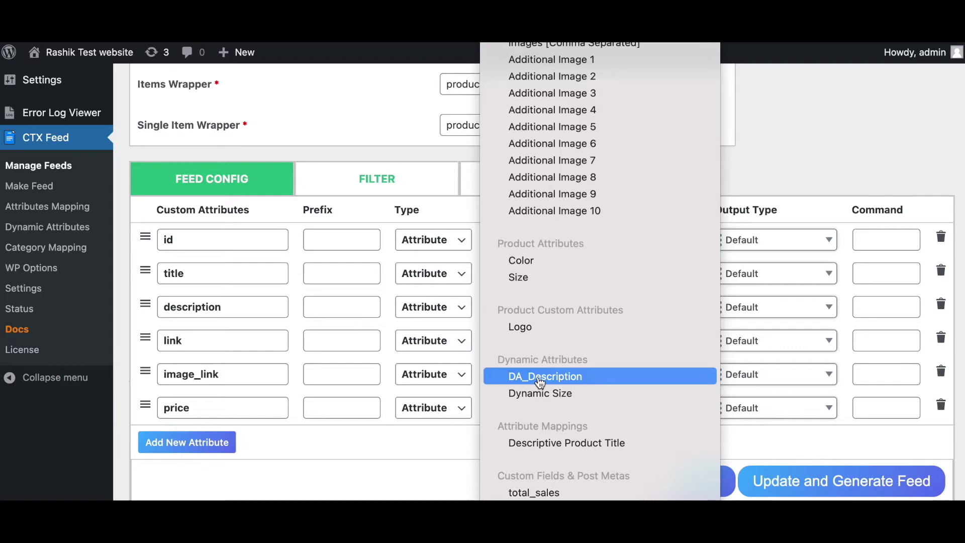
{"action": "left_click", "coordinate": [540, 376]}
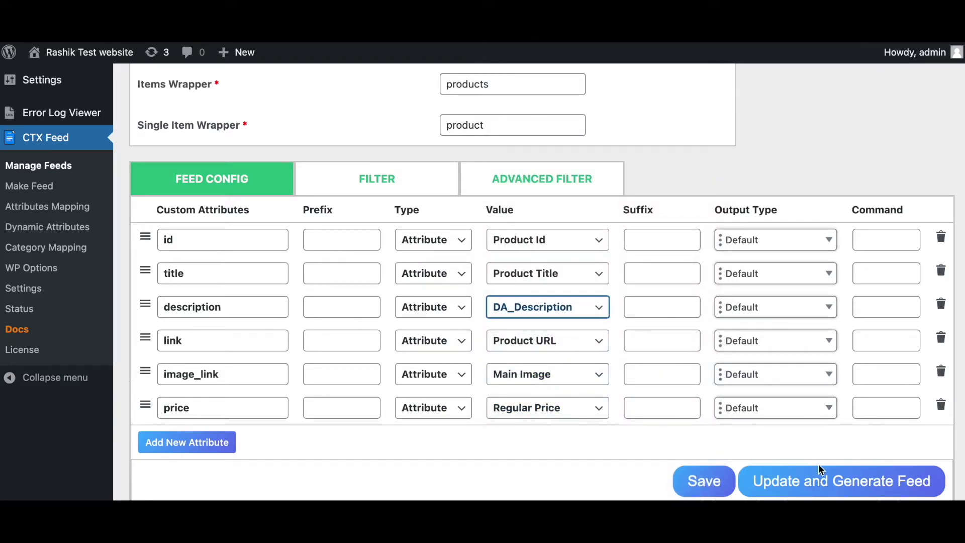
{"action": "left_click", "coordinate": [823, 479]}
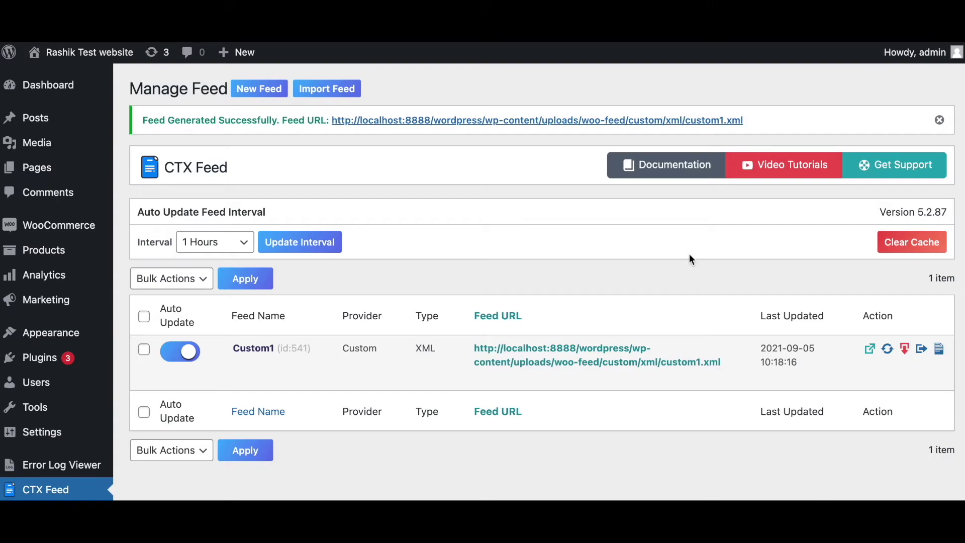
View custom1.xml and highlight the Beanie, Belt, Cap ('Cool Cap') and Sunglasses descriptions.
{"action": "left_click", "coordinate": [871, 348]}
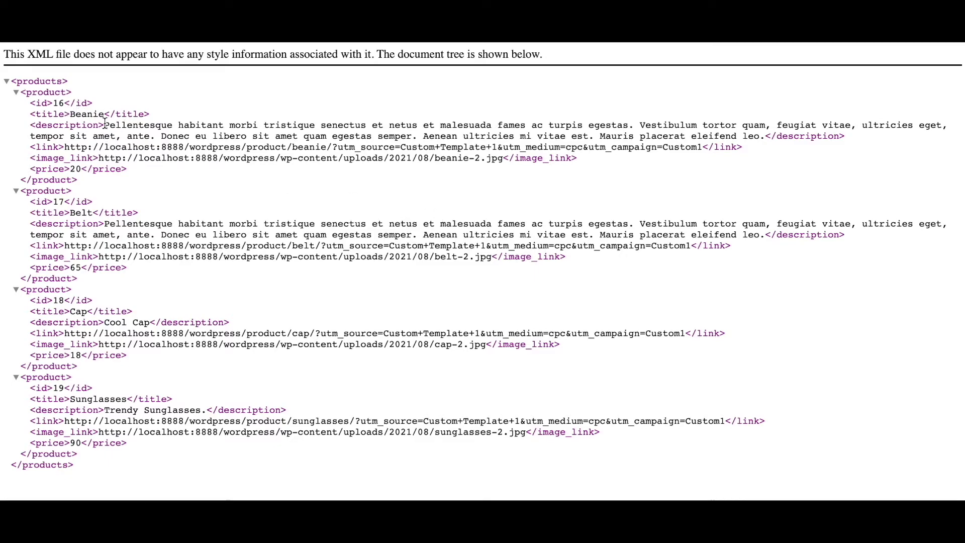
{"action": "left_click_drag", "start_coordinate": [105, 124], "coordinate": [783, 138]}
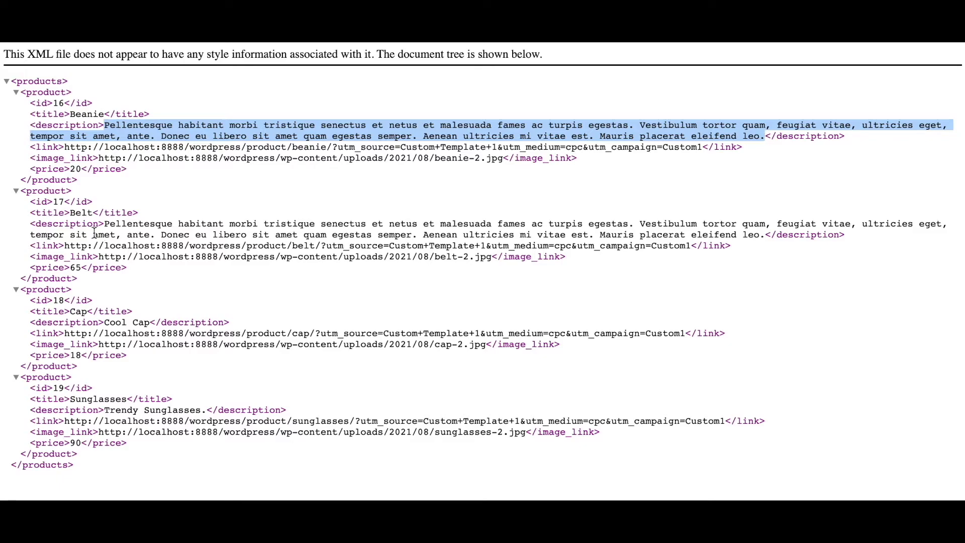
{"action": "left_click_drag", "start_coordinate": [105, 224], "coordinate": [767, 232]}
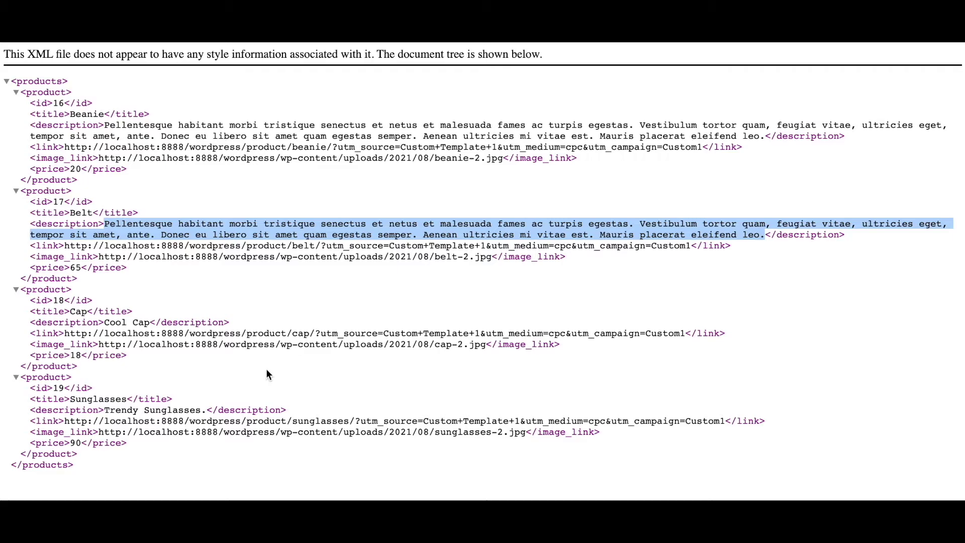
{"action": "left_click_drag", "start_coordinate": [104, 323], "coordinate": [150, 320]}
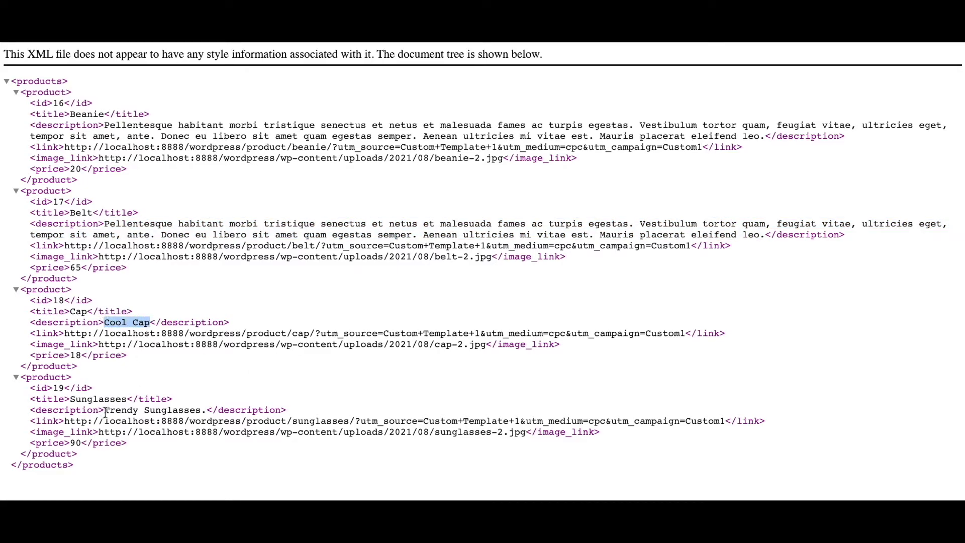
{"action": "left_click_drag", "start_coordinate": [105, 412], "coordinate": [190, 410]}
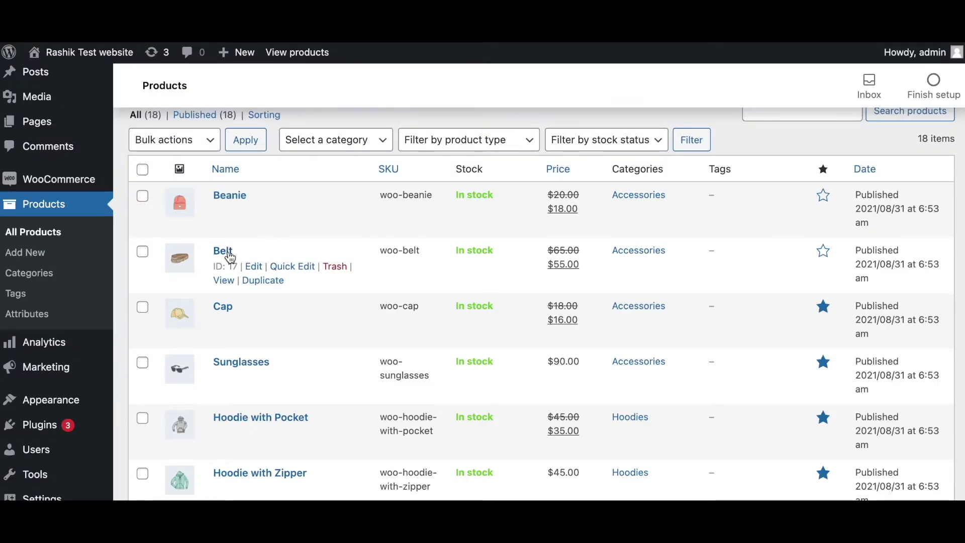
Review Belt's full-only description, then open Sunglasses showing short description 'Trendy Sunglasses'.
{"action": "left_click", "coordinate": [223, 251]}
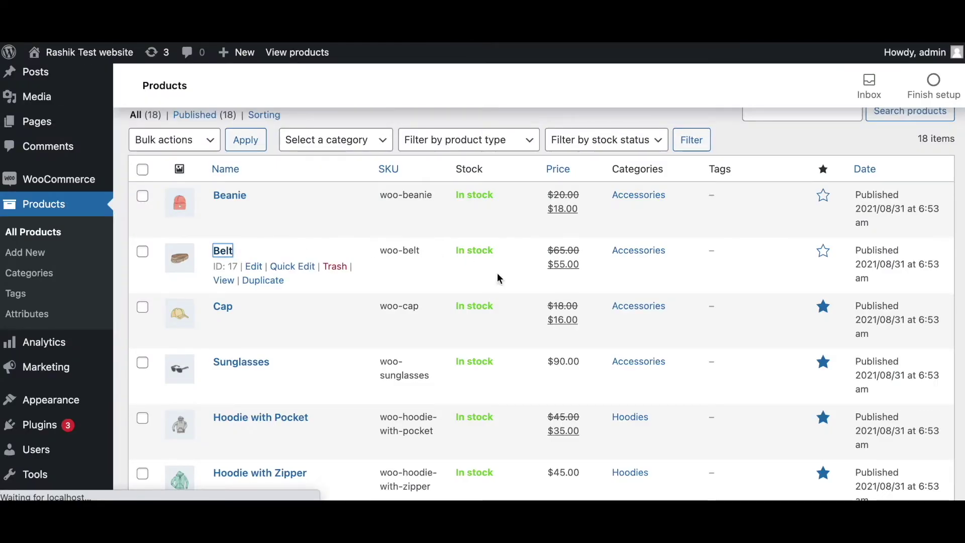
{"action": "scroll", "coordinate": [496, 275], "scroll_direction": "down", "scroll_amount": 3}
{"action": "scroll", "coordinate": [497, 274], "scroll_direction": "down", "scroll_amount": 5}
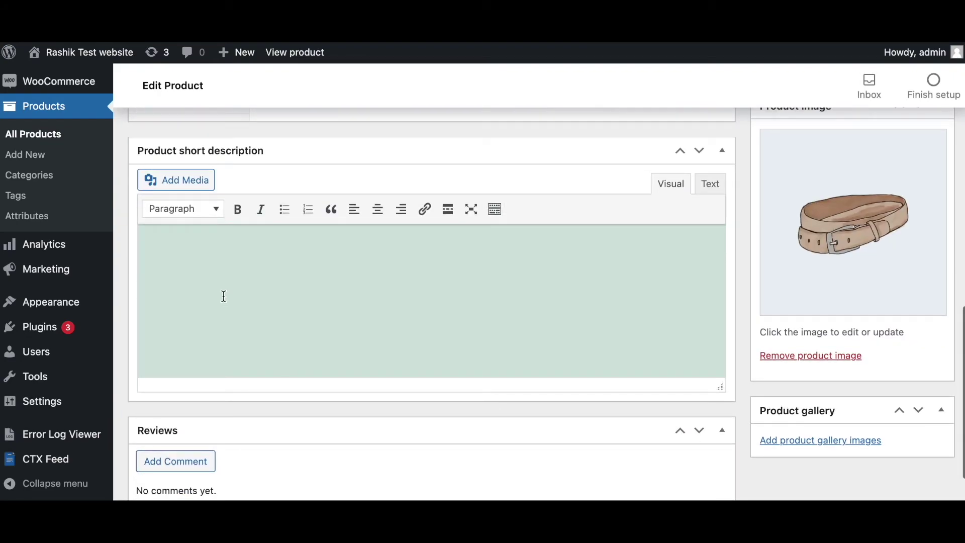
{"action": "scroll", "coordinate": [262, 271], "scroll_direction": "up", "scroll_amount": 3}
{"action": "scroll", "coordinate": [260, 271], "scroll_direction": "up", "scroll_amount": 3}
{"action": "scroll", "coordinate": [261, 272], "scroll_direction": "up", "scroll_amount": 2}
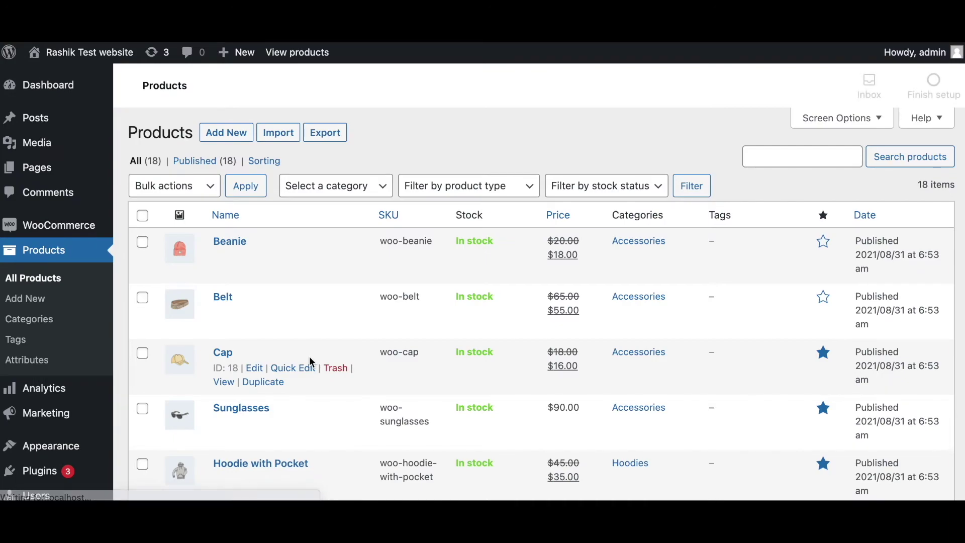
{"action": "scroll", "coordinate": [307, 362], "scroll_direction": "down", "scroll_amount": 1}
{"action": "left_click", "coordinate": [227, 365]}
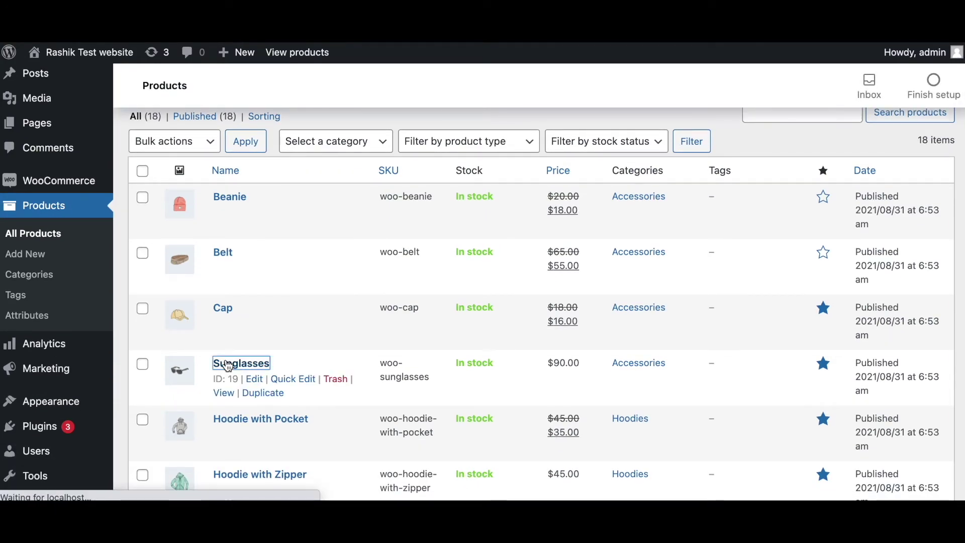
{"action": "scroll", "coordinate": [534, 363], "scroll_direction": "down", "scroll_amount": 5}
{"action": "scroll", "coordinate": [533, 362], "scroll_direction": "down", "scroll_amount": 3}
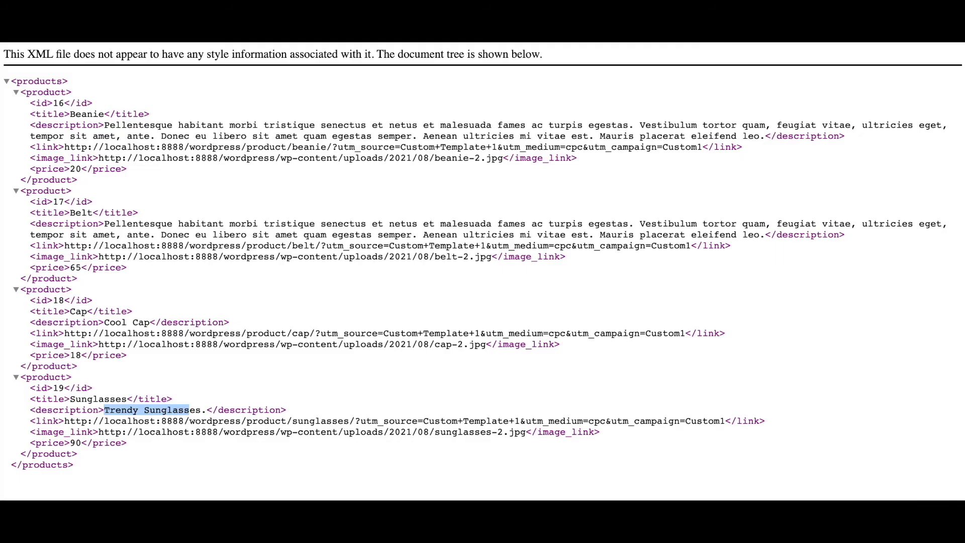
Clear the highlight on the Sunglasses description in the custom1.xml viewer.
{"action": "left_click", "coordinate": [120, 414]}
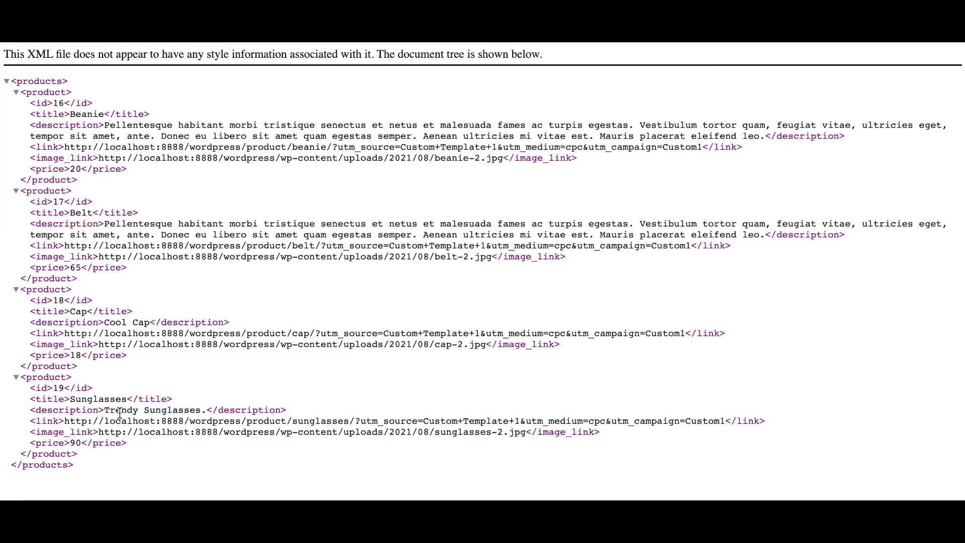